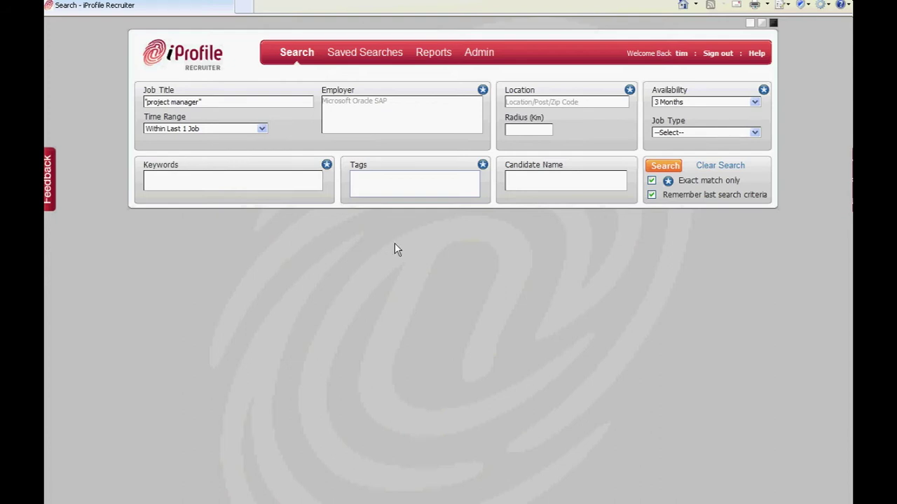
Search for candidates with the job title "project manager" and start a message to the first three results.
click(236, 104)
click(666, 166)
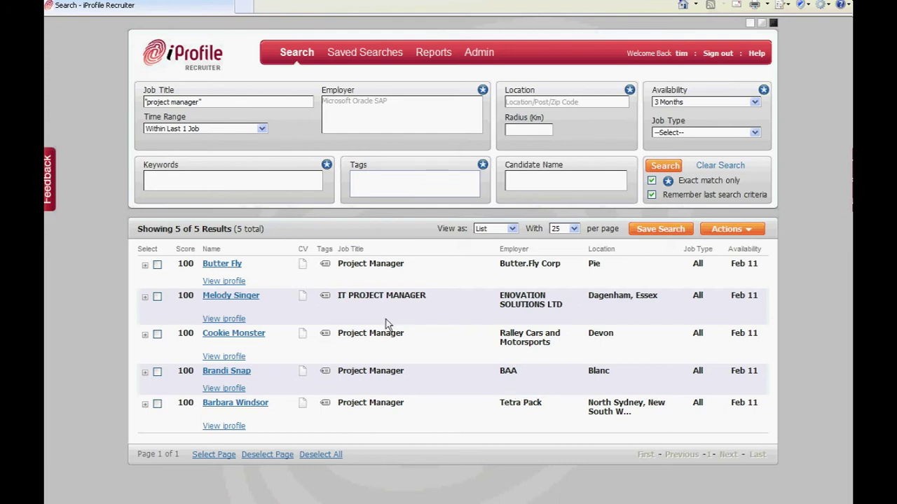
click(159, 266)
click(157, 297)
click(157, 334)
click(735, 234)
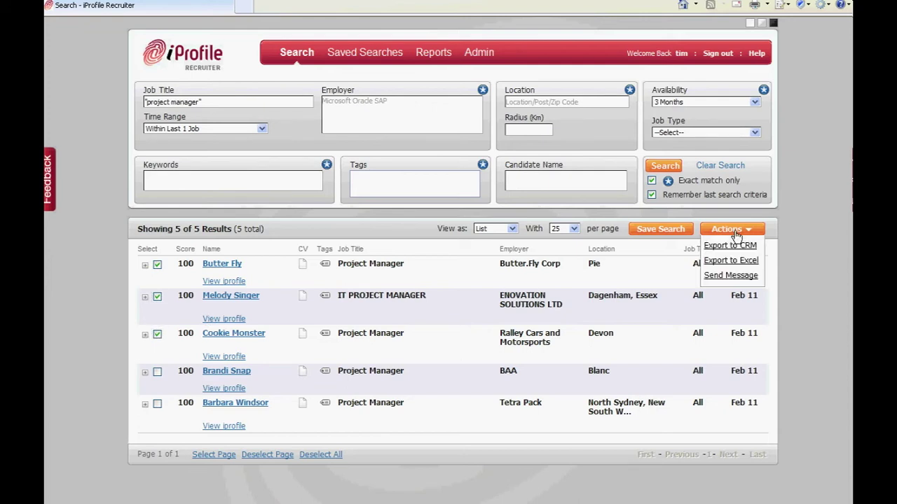
click(733, 275)
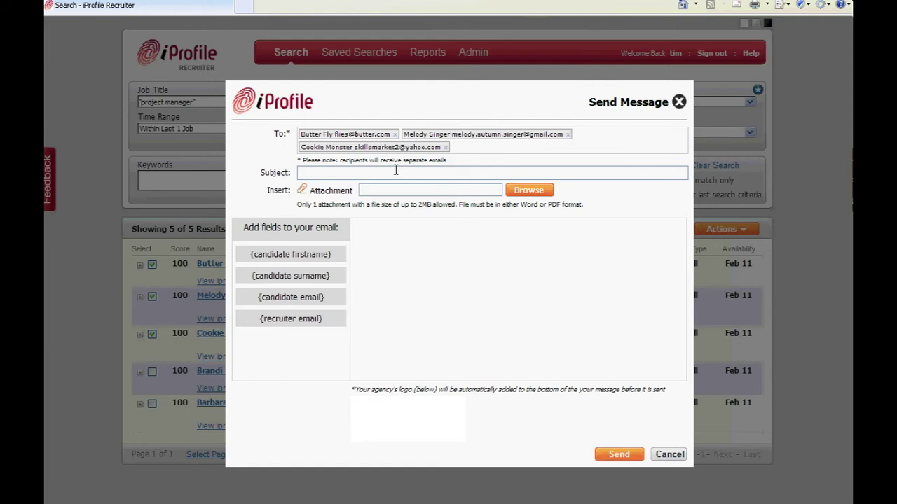
Give the message the subject "Urgent - Project manager £45K" and attach the file Project Manager Job Specification.docx.
text(Urgent - Project manager £45K)
click(530, 190)
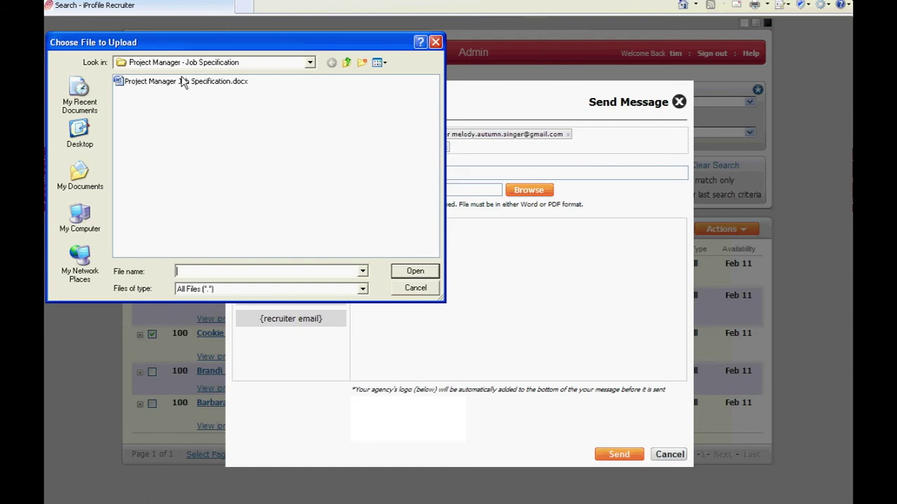
double_click(181, 81)
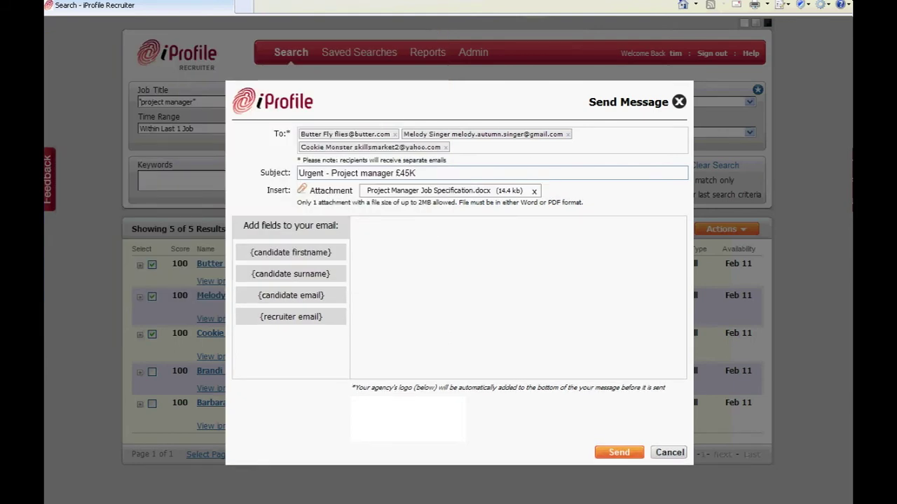
Write the message body offering the City based Agile Project Manager role at a FTSE 100 company, negotiable from £45K, with the job specification attached.
click(424, 266)
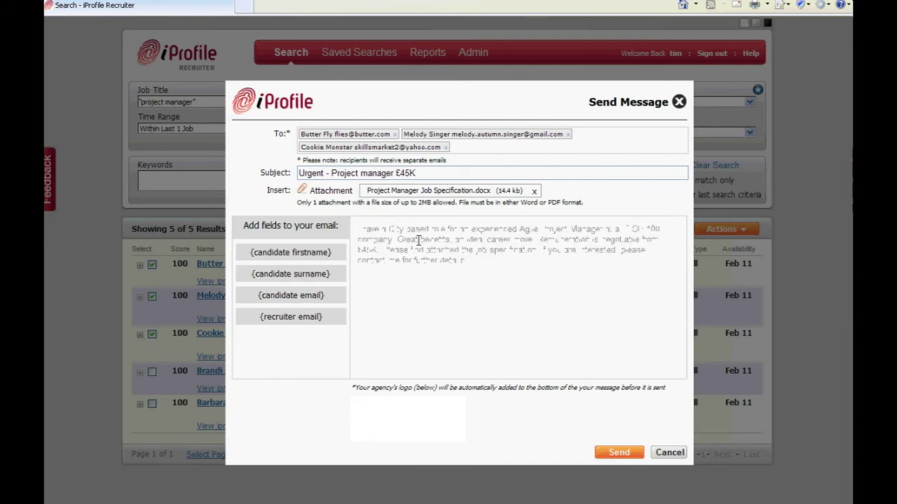
text(I have a City based role for an experienced Agile Project Manager at a FTSE 100 company. Great benefits, an ideal career move. Remuneration is negotiable from £45K. Please find attached the job specification. If you are interested, please contact me for further details.)
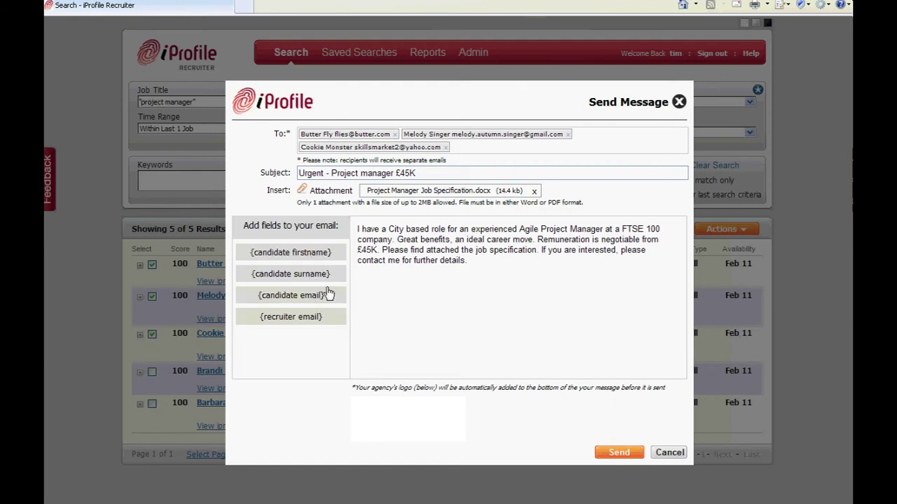
Add the greeting "Dear {candidate firstname} {candidate surname}," above the body text, using the merge fields for the candidate's name.
click(358, 229)
key(Return)
key(Return)
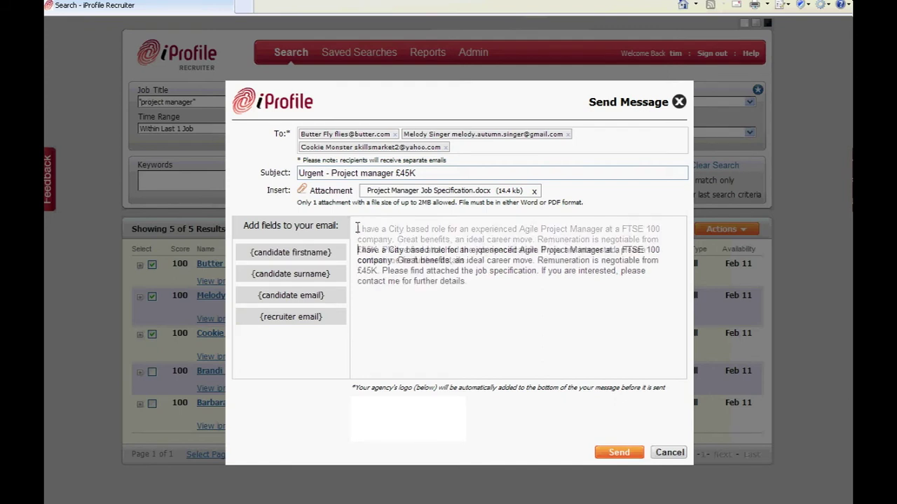
click(357, 228)
text(Dea)
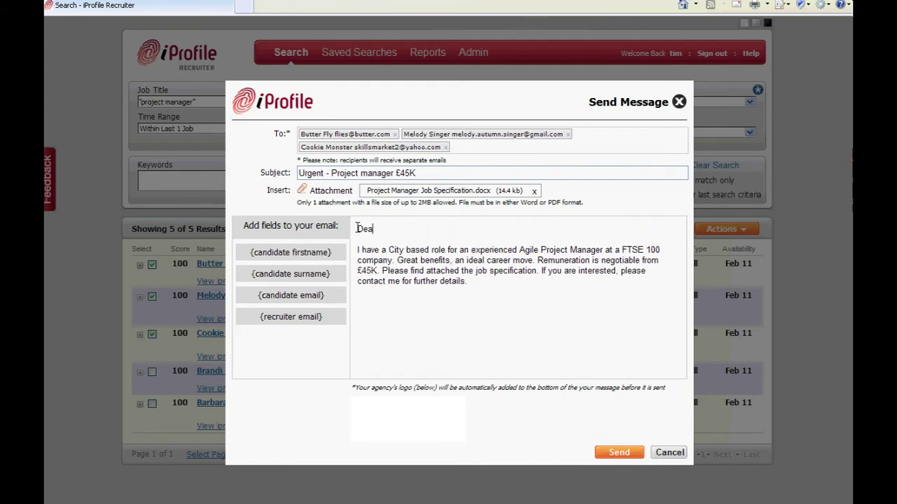
text(r)
click(323, 255)
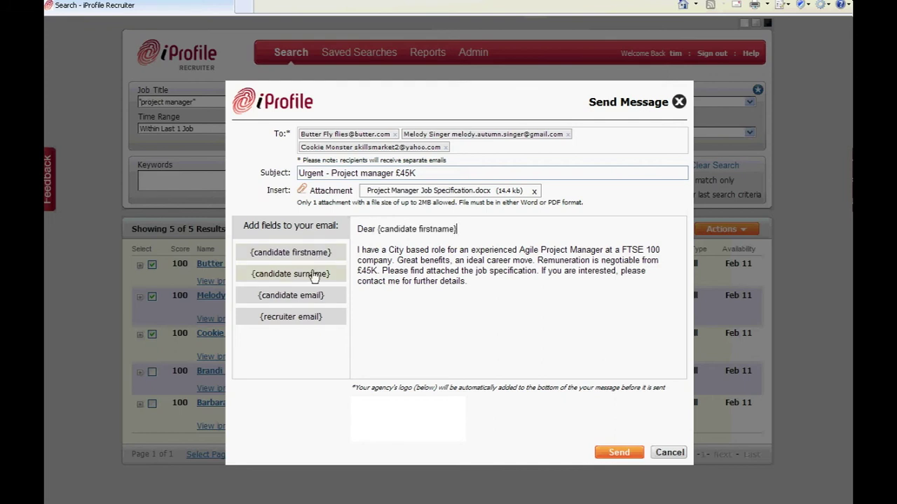
click(313, 275)
text(,)
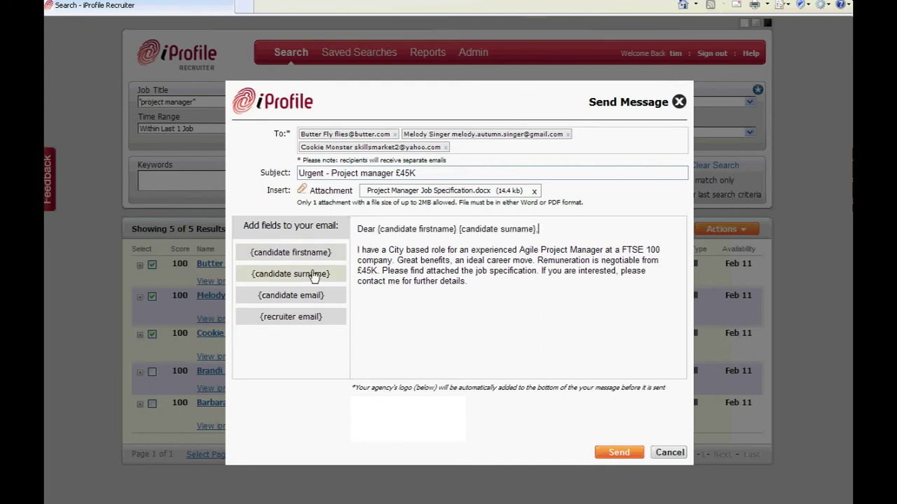
Sign off below the body with the recruiter's first name, the {recruiter email} field and a phone number on separate lines, and send the message.
click(473, 283)
key(Return)
key(Return)
text(Justine)
click(301, 318)
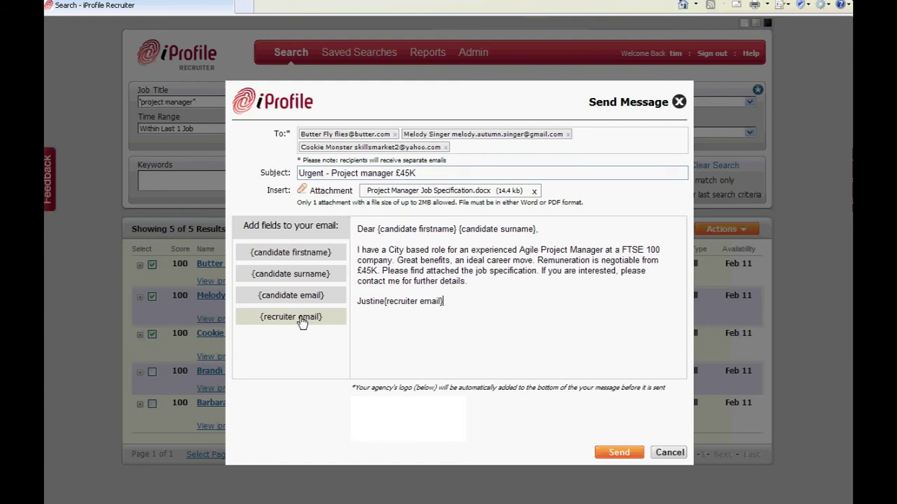
click(383, 300)
key(Return)
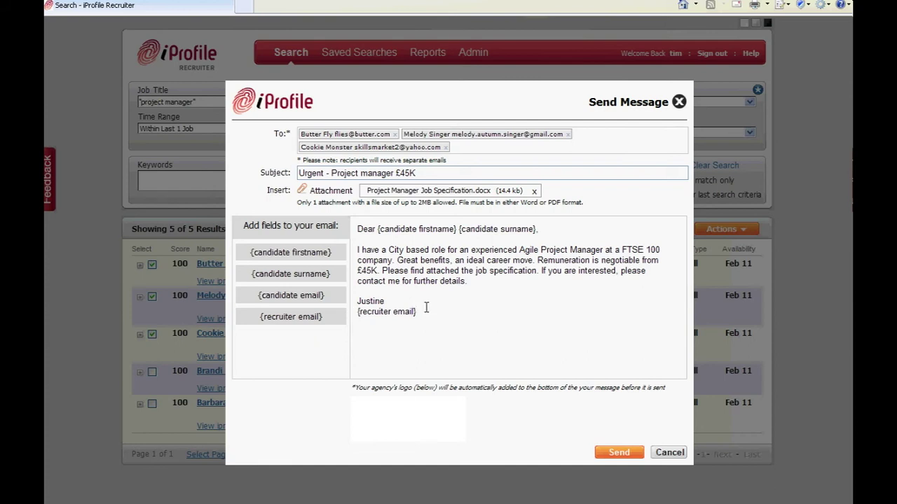
key(Return)
text(0208 000 0000)
click(620, 453)
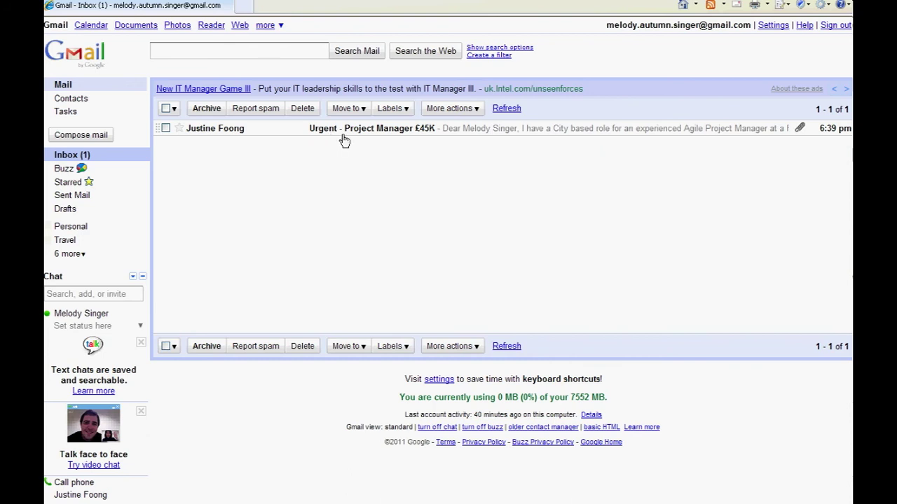
Read the received "Urgent - Project Manager £45K" email in Gmail and look through its attached job specification in Word.
click(530, 132)
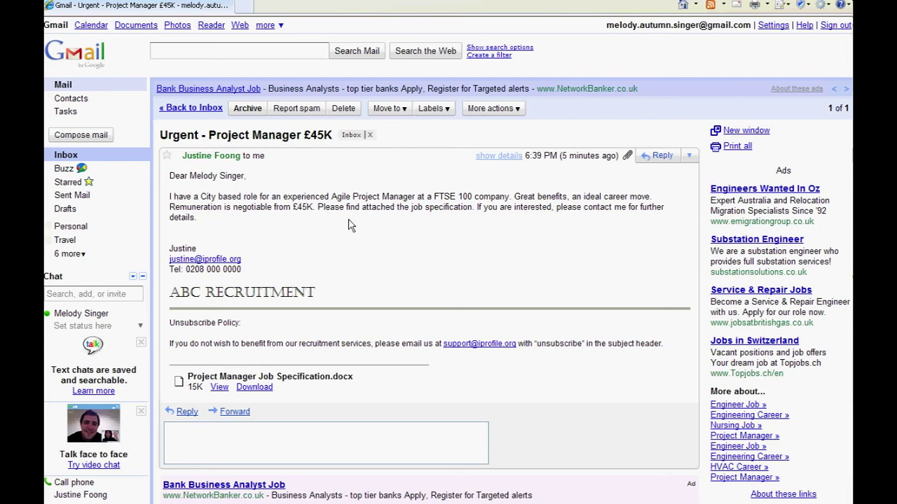
click(255, 387)
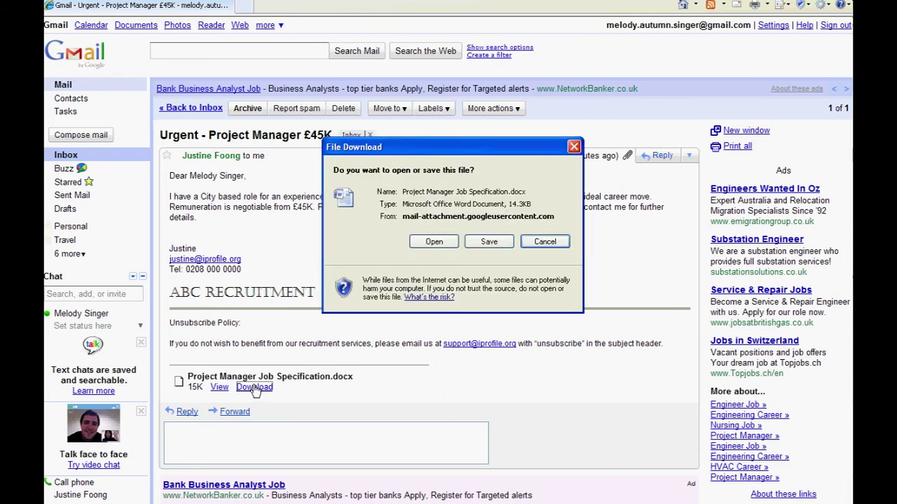
click(429, 241)
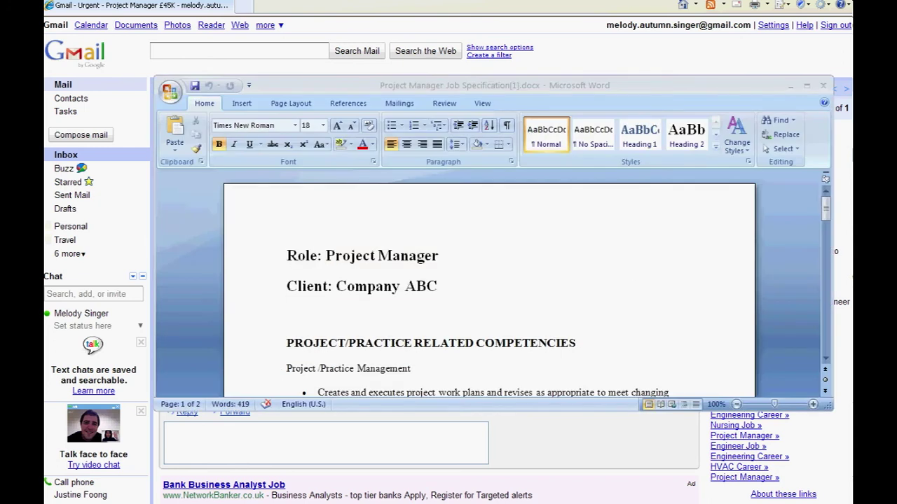
scroll(631, 279, down, 3)
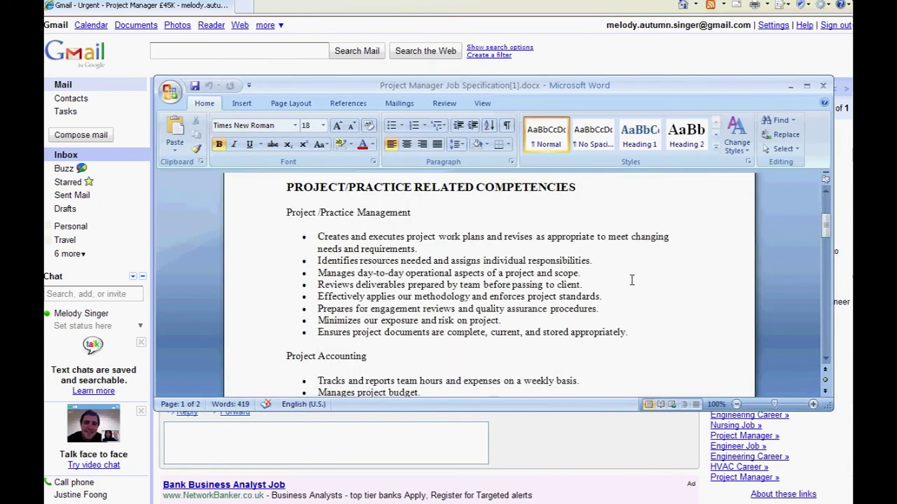
scroll(632, 279, up, 2)
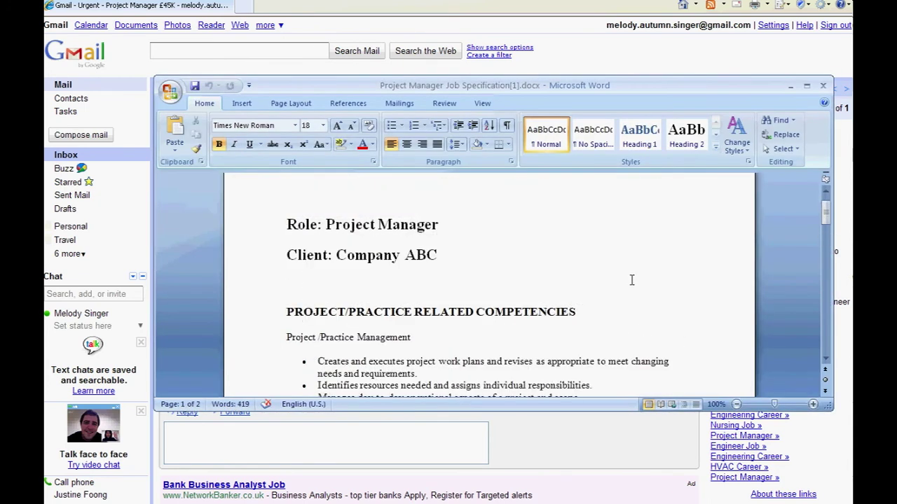
click(823, 85)
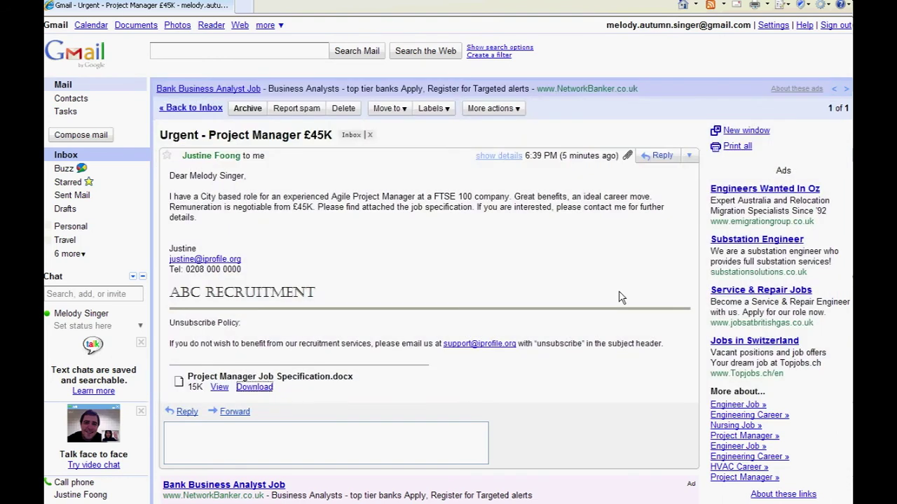
Reply to the email with "Hi", "I am interested in the role. Please send me more details." and "Thanks." on separate lines, and send it.
click(661, 156)
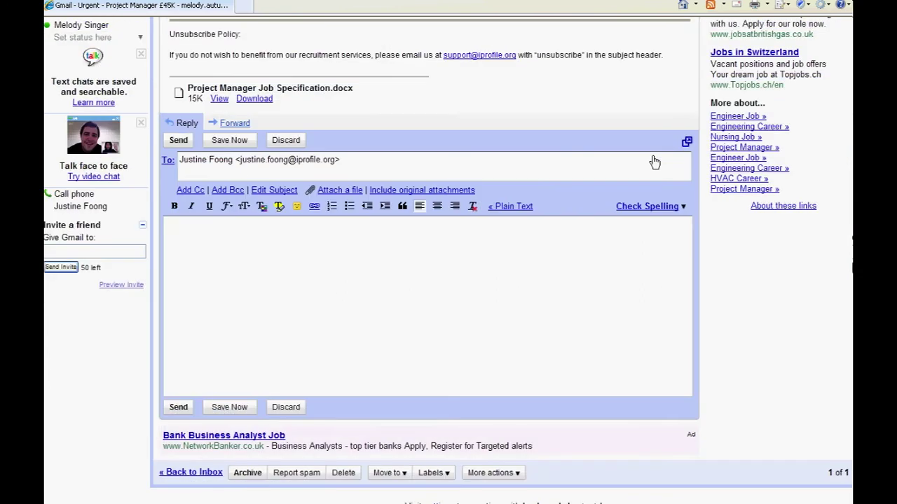
click(431, 237)
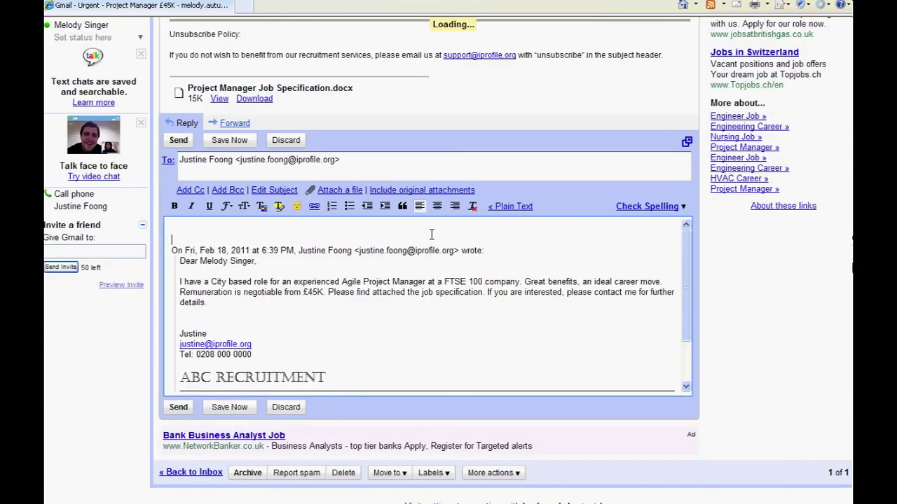
text(Hi)
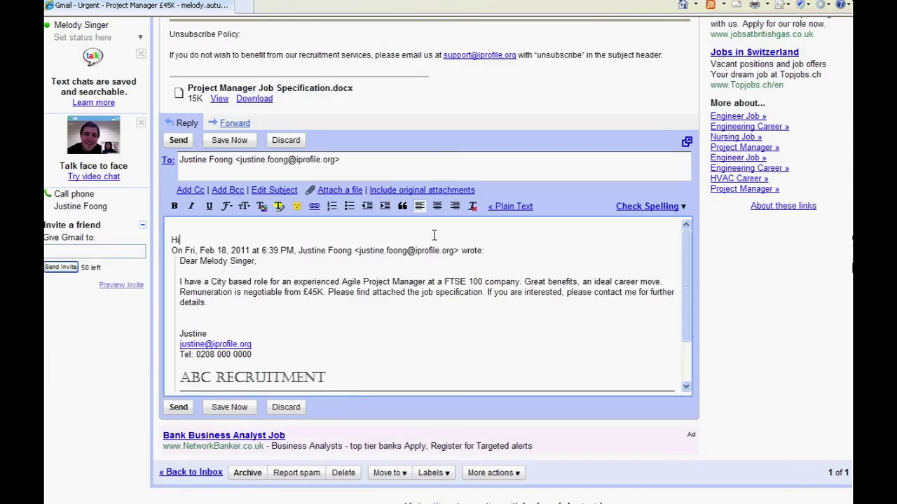
key(Return)
key(Return)
text(I)
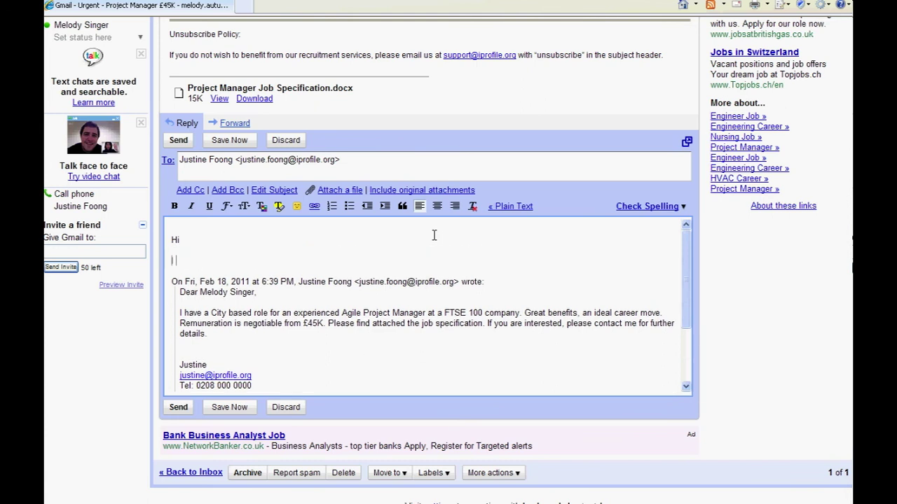
text( am interested in the r)
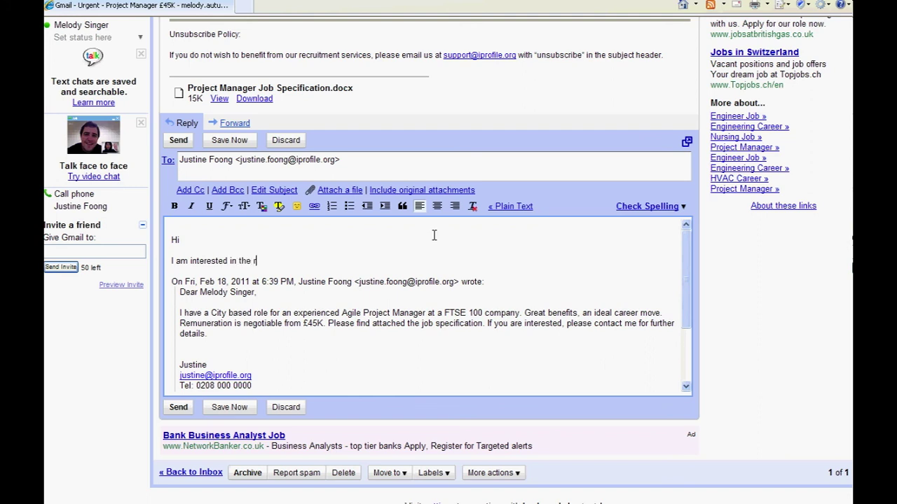
text(ole. Please send me m)
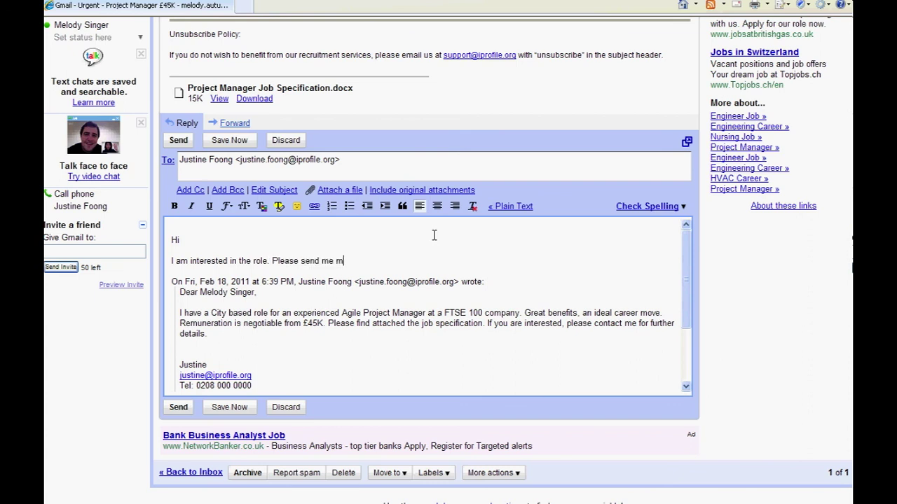
text(ore de)
text(.)
key(Return)
key(Return)
text(Thank)
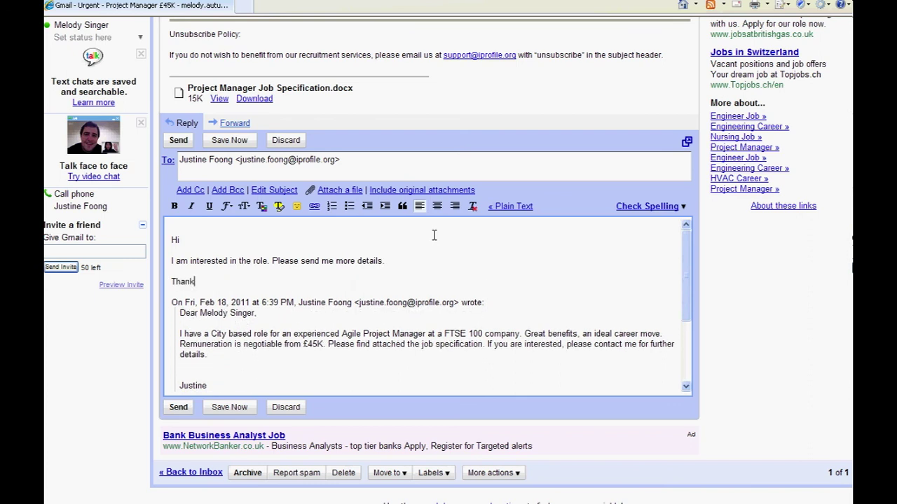
text(s)
click(179, 142)
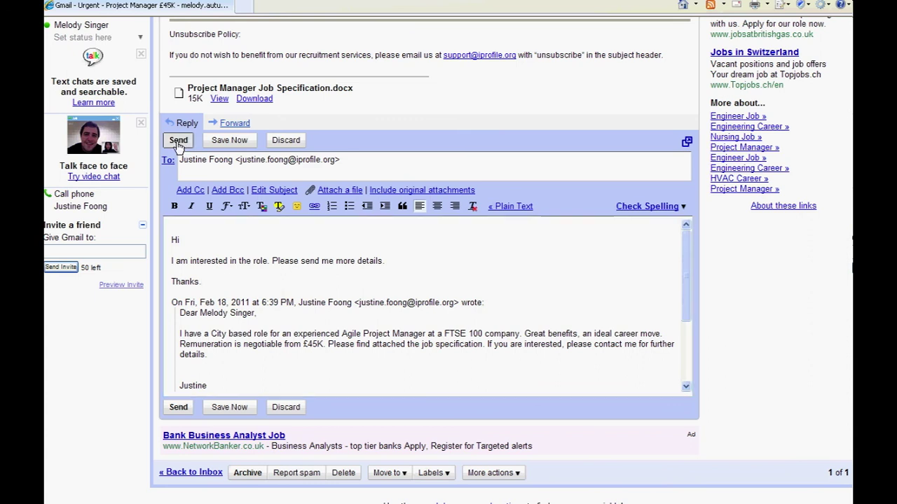